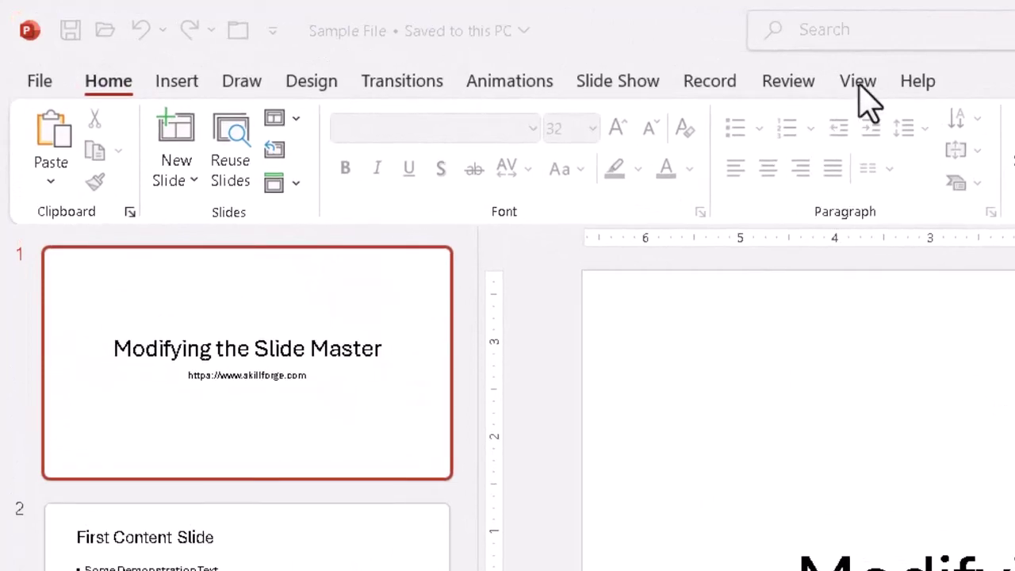
# Switch the ribbon to the View tab to reach the master view options
pyautogui.click(859, 82)
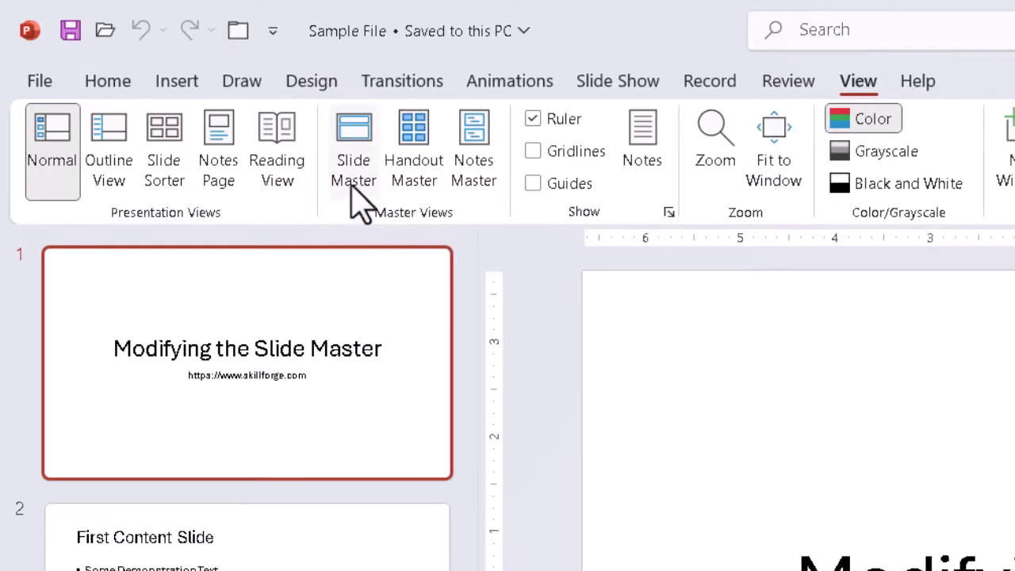
# Enter Slide Master view and select the top-level Office Theme master used by slides 1-3
pyautogui.click(359, 153)
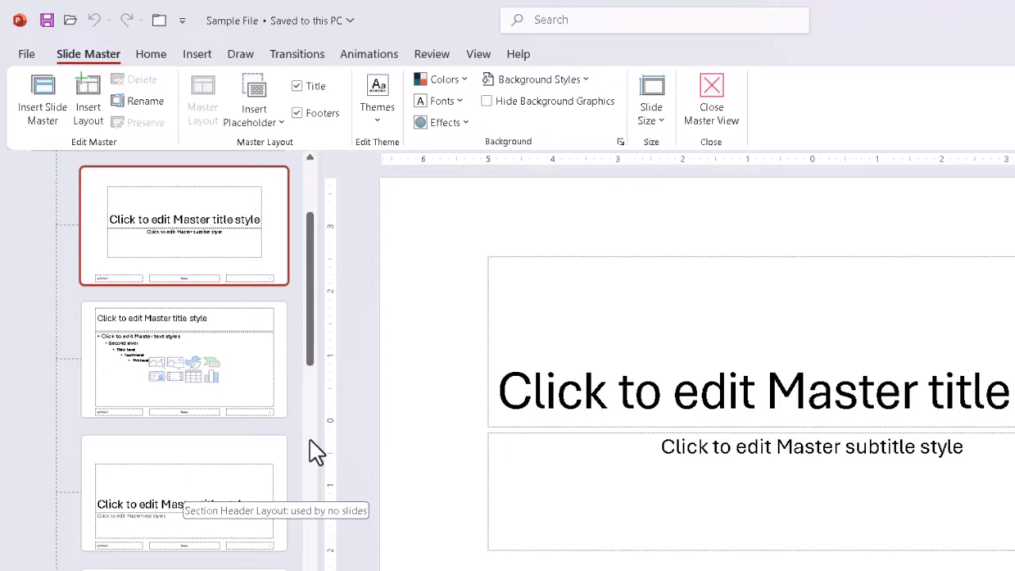
pyautogui.click(310, 185)
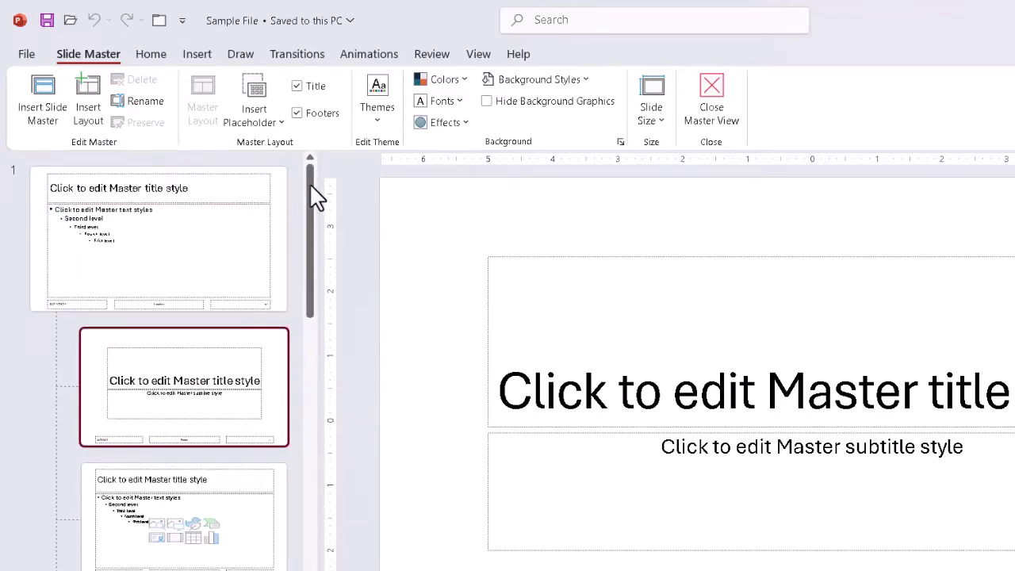
pyautogui.click(205, 232)
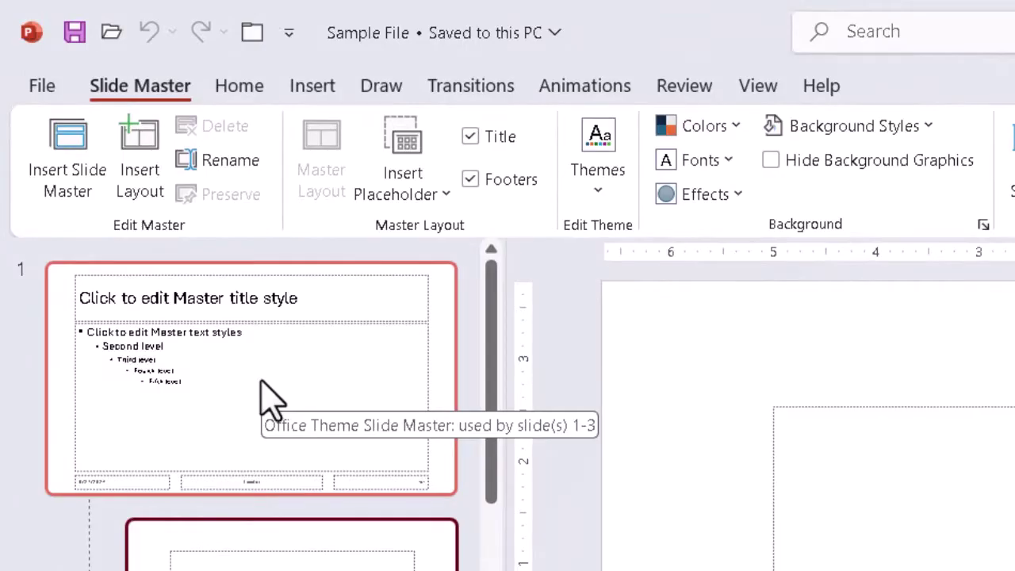
pyautogui.click(270, 401)
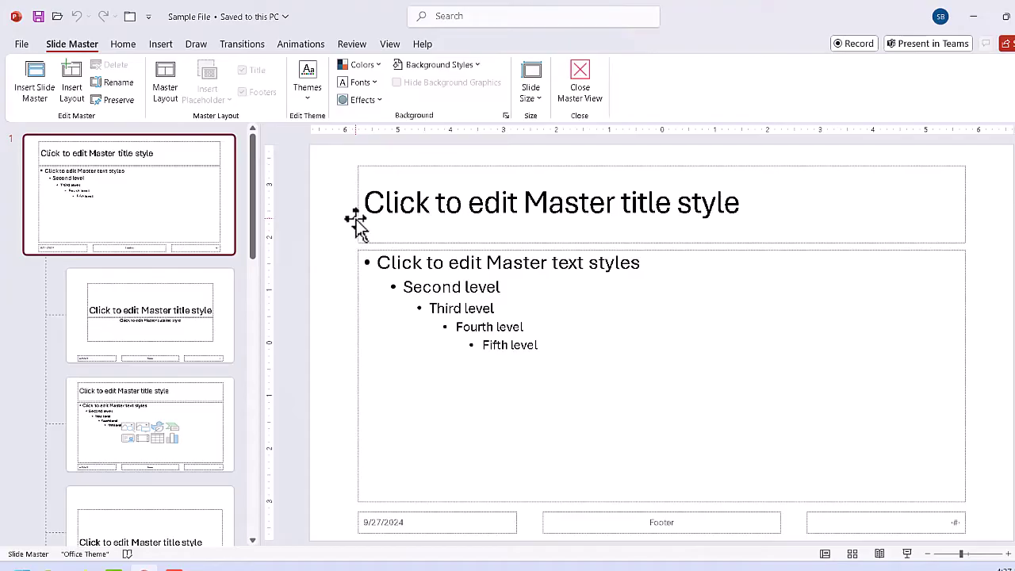
# Set the master title and text placeholders to Times New Roman, after briefly trying Arial and Abadi
pyautogui.moveTo(338, 157); pyautogui.dragTo(988, 516)
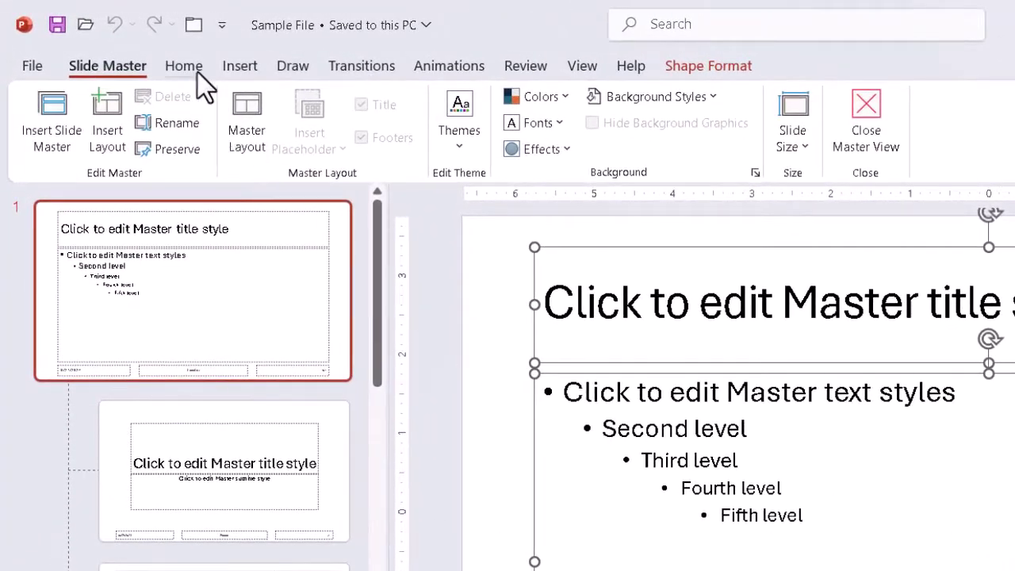
pyautogui.click(184, 66)
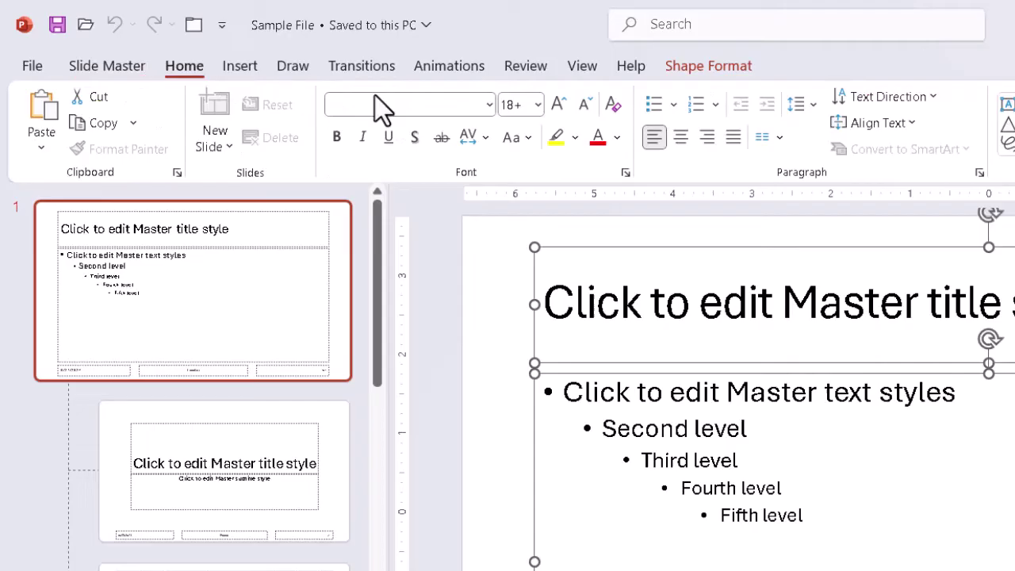
pyautogui.click(489, 104)
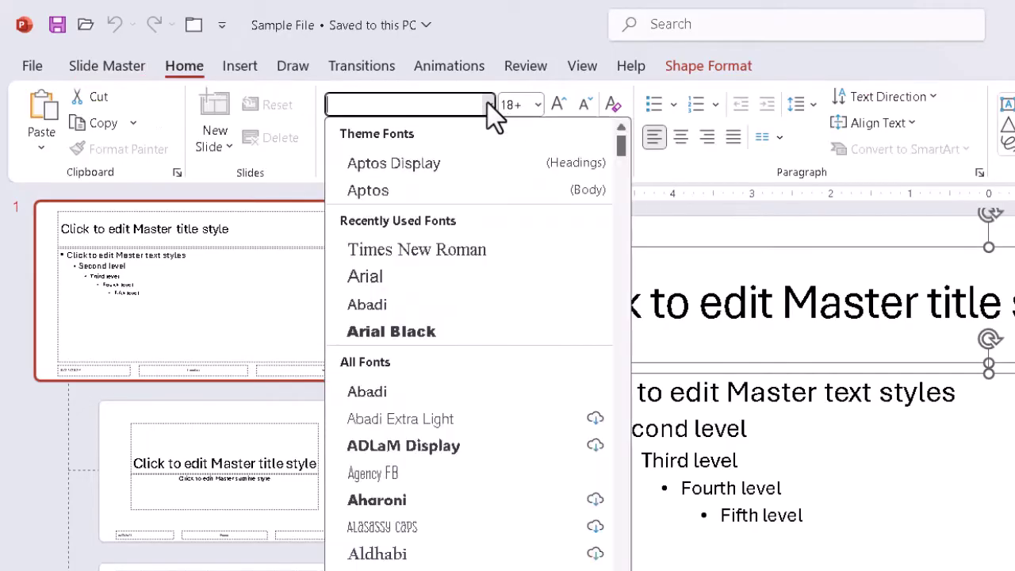
pyautogui.click(412, 277)
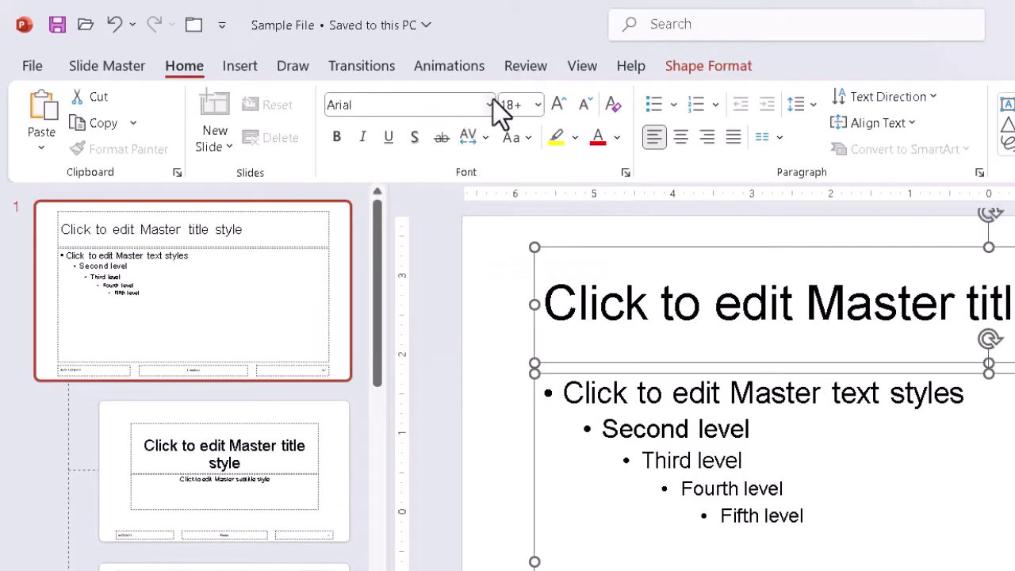
pyautogui.click(489, 103)
pyautogui.click(401, 301)
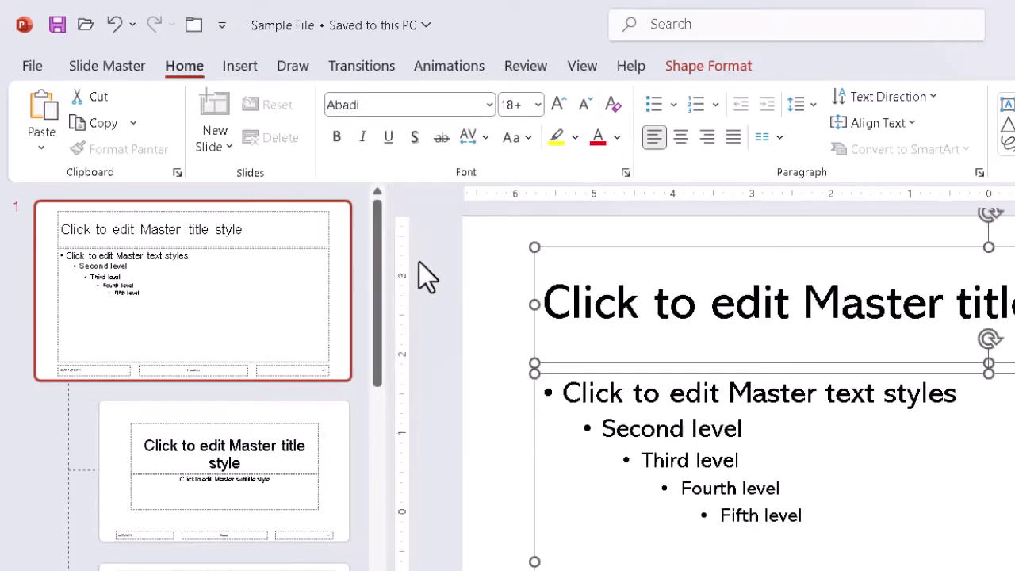
pyautogui.click(491, 105)
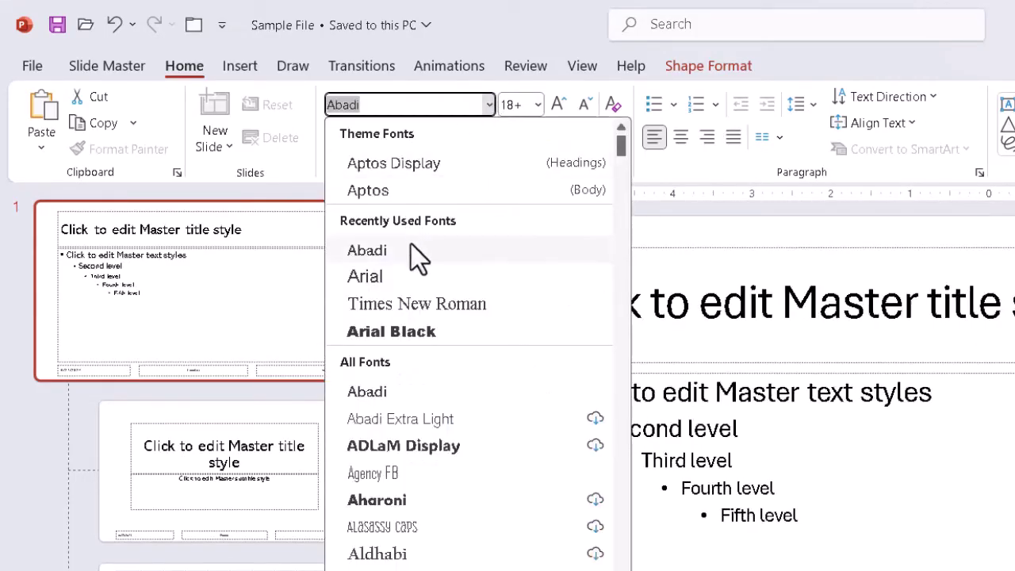
pyautogui.click(432, 308)
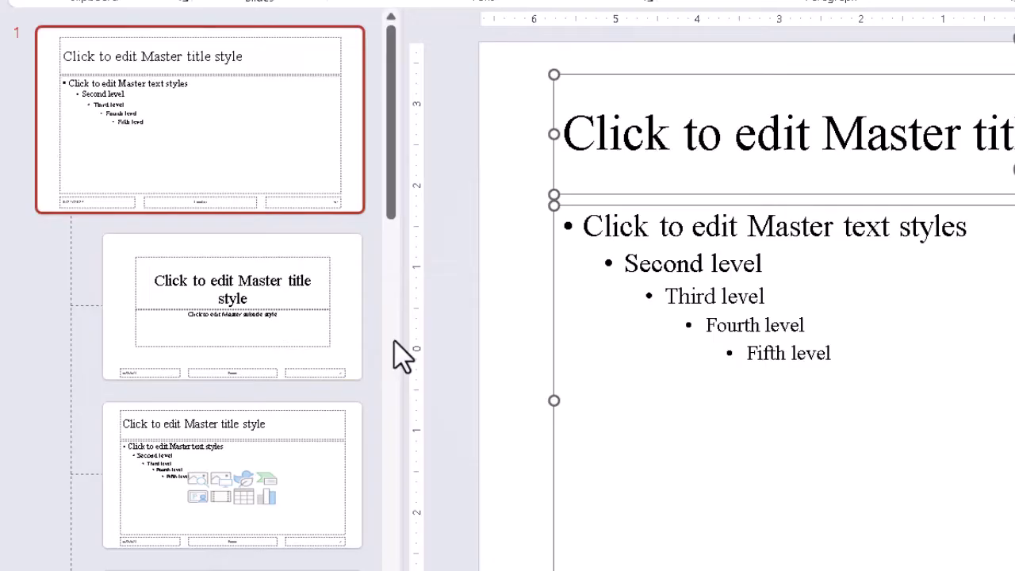
pyautogui.click(504, 228)
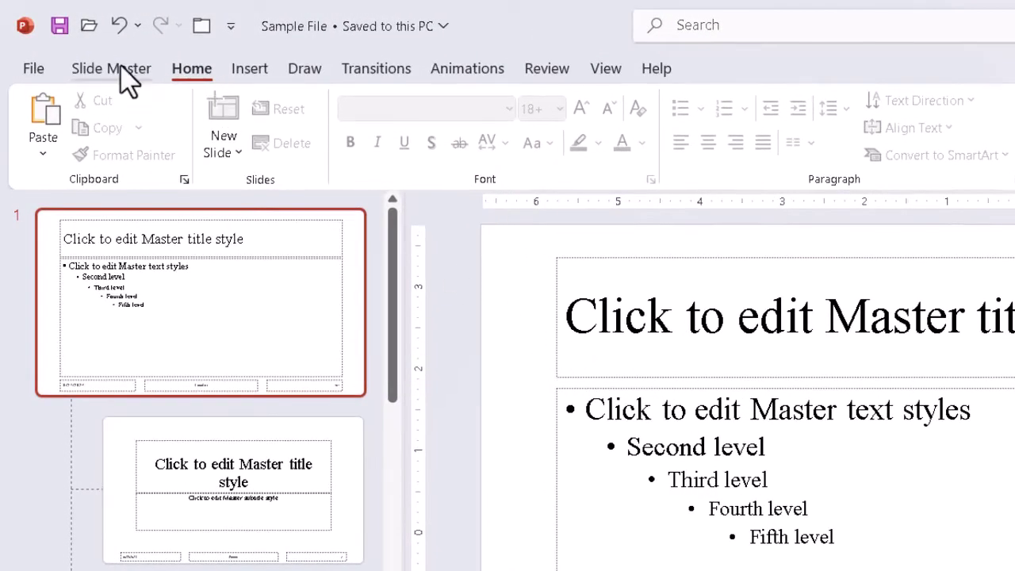
# Open Format Background from Background Styles and switch the master to Picture or texture fill
pyautogui.click(119, 69)
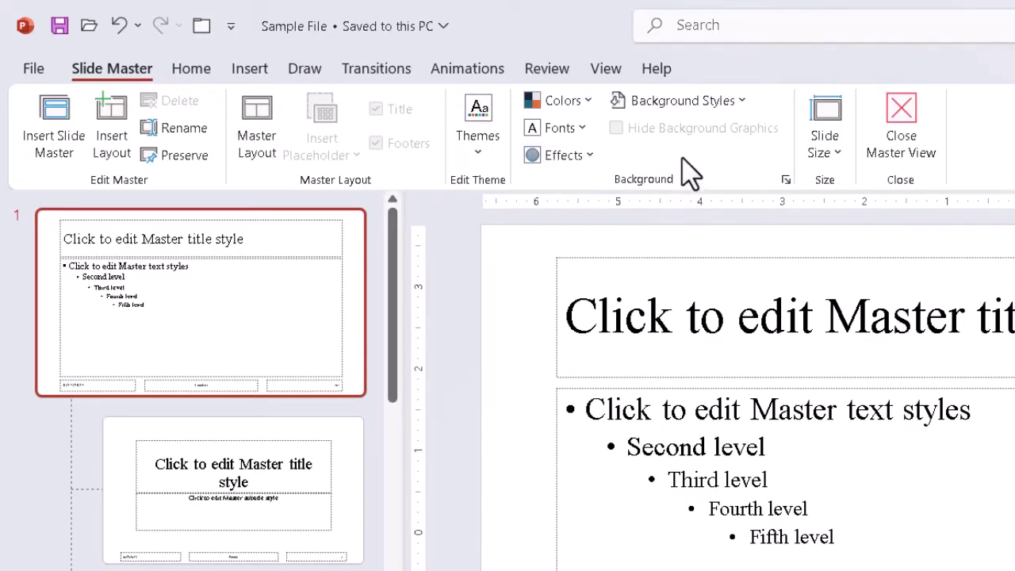
pyautogui.click(687, 106)
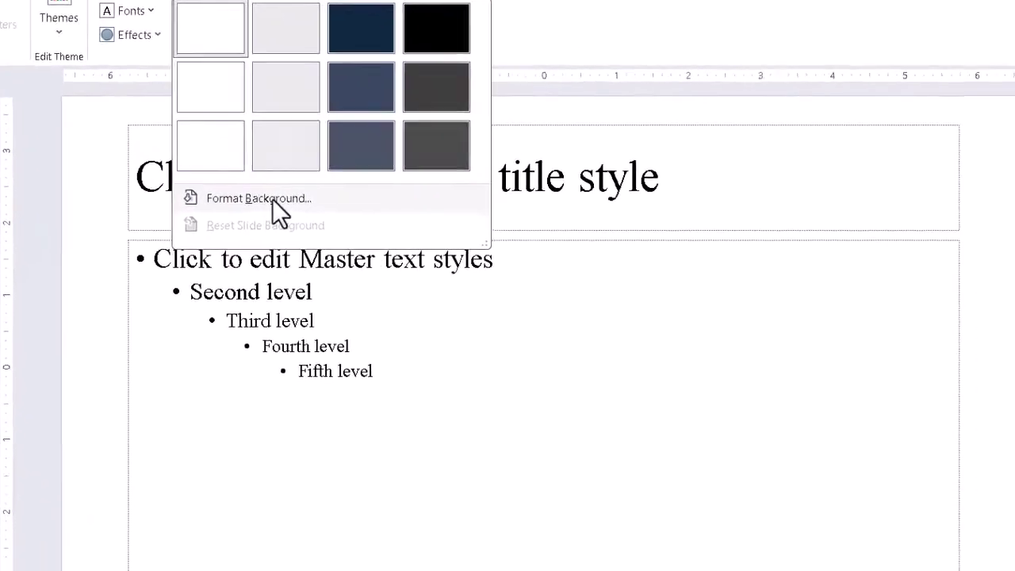
pyautogui.click(705, 340)
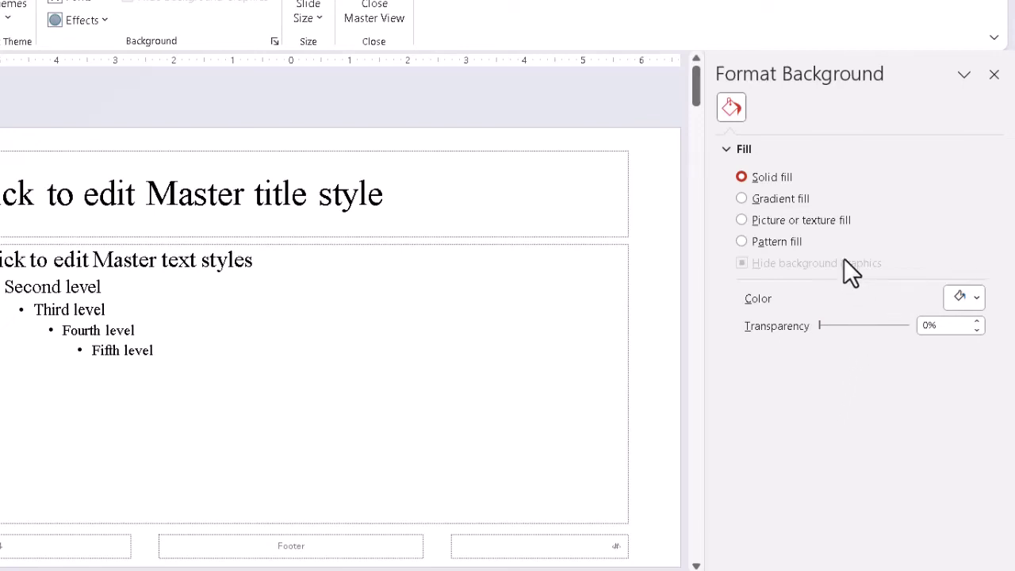
pyautogui.click(799, 220)
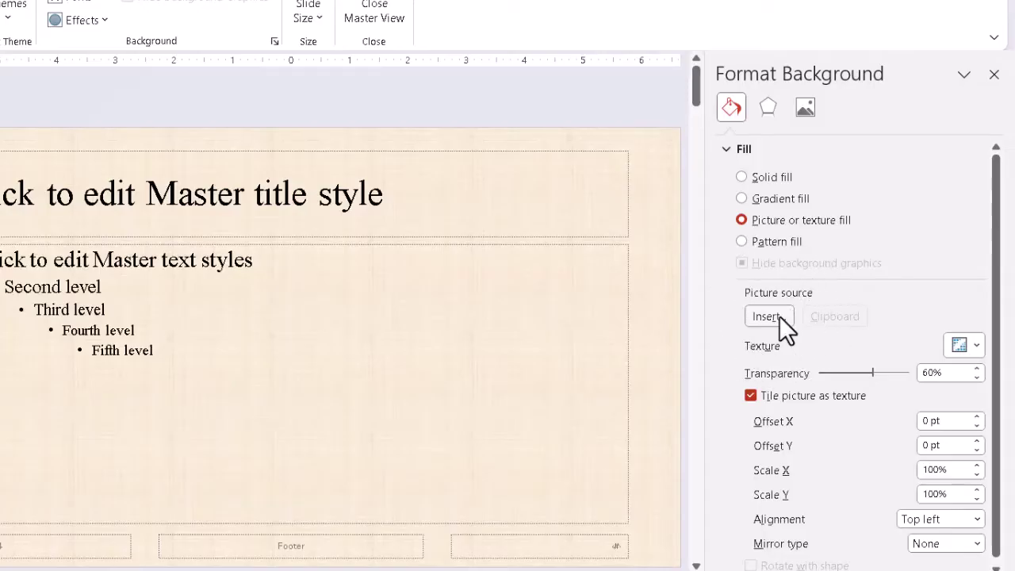
# Insert the Win LtBlue 1920x1200 image file as the slide master's background picture
pyautogui.click(779, 316)
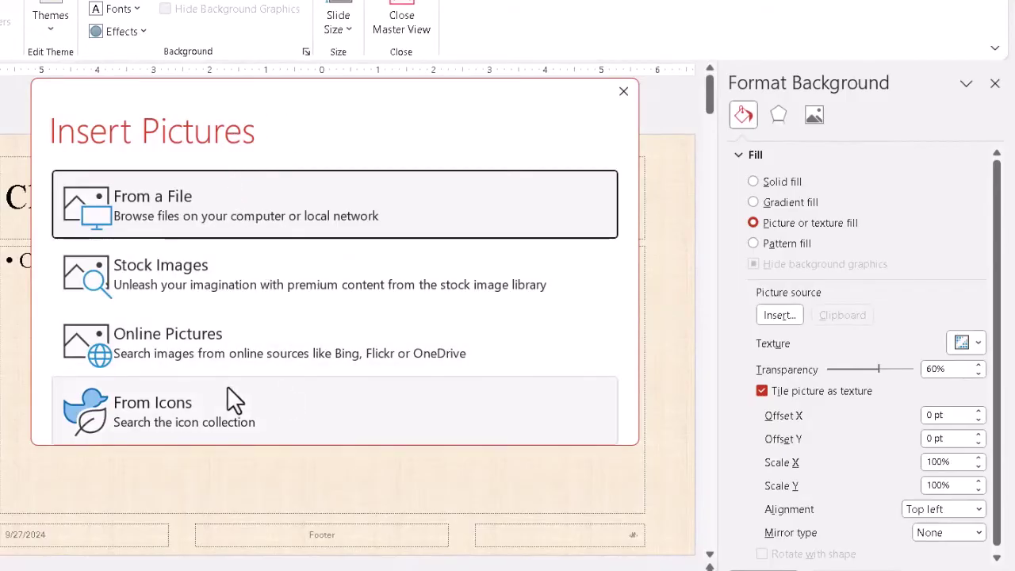
pyautogui.click(292, 206)
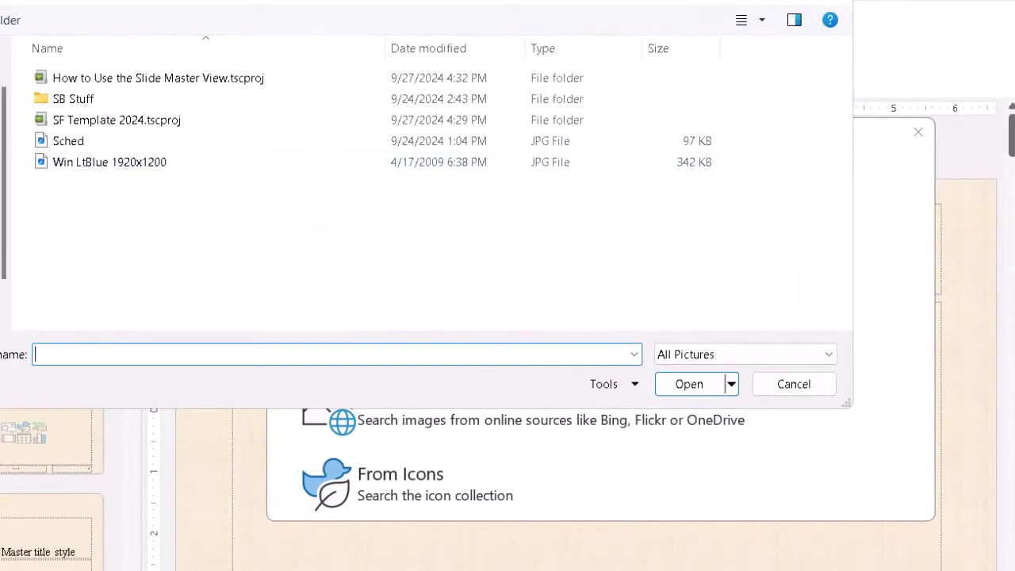
pyautogui.hotkey('ctrl', 'shift', '2')
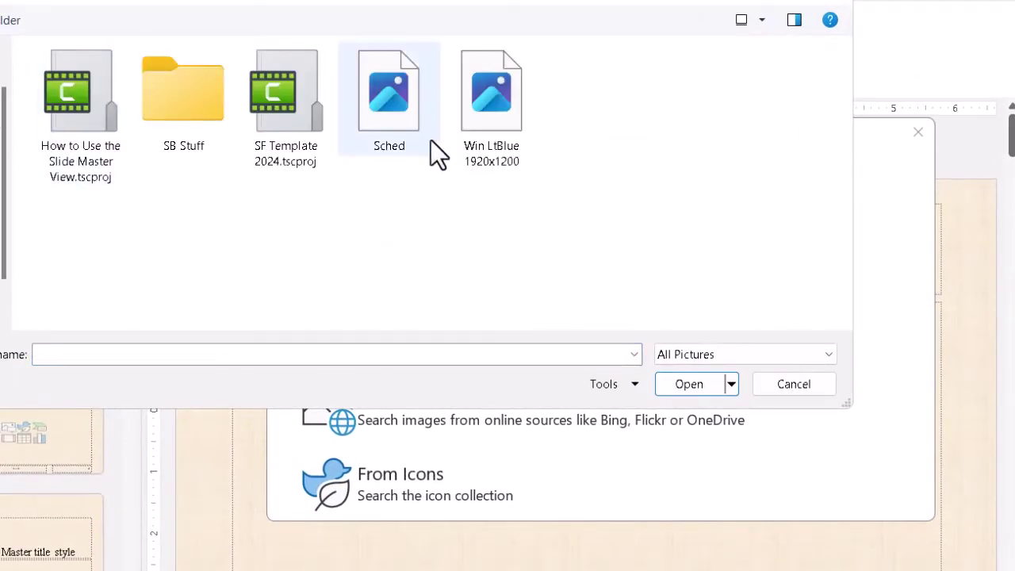
pyautogui.doubleClick(482, 91)
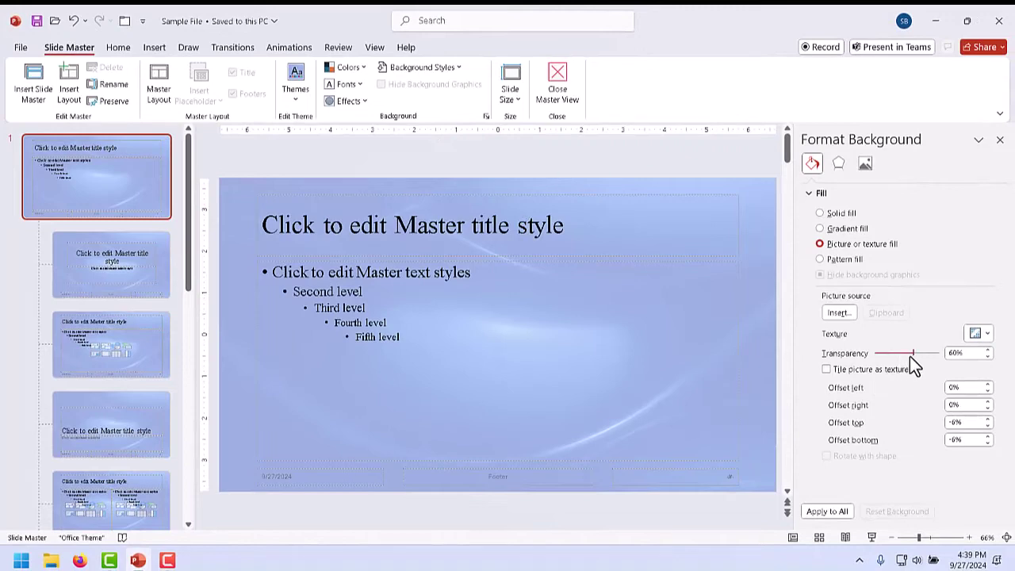
pyautogui.click(910, 356)
pyautogui.moveTo(915, 350); pyautogui.dragTo(907, 352)
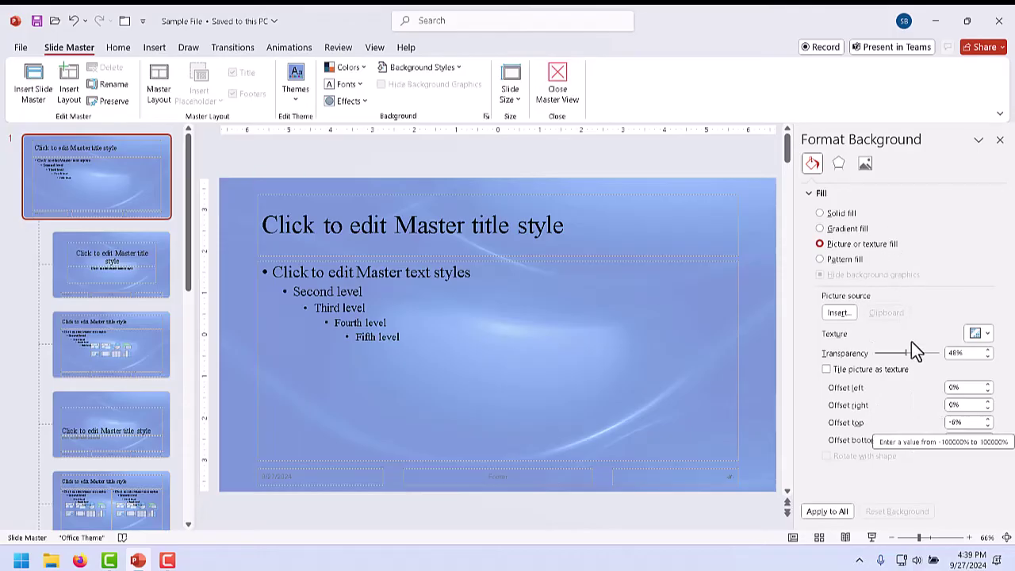
pyautogui.moveTo(907, 354); pyautogui.dragTo(915, 357)
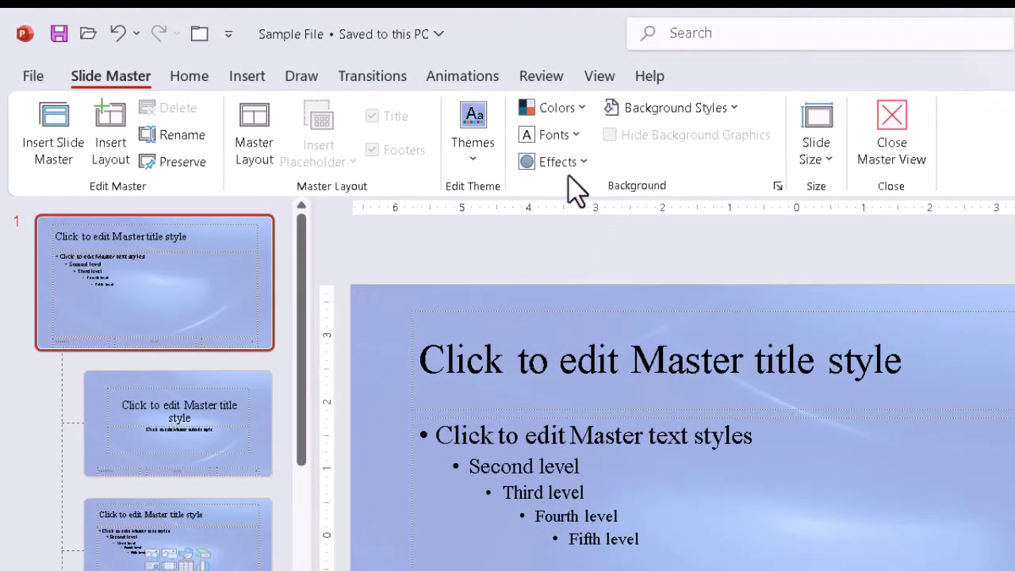
pyautogui.click(478, 168)
pyautogui.click(468, 155)
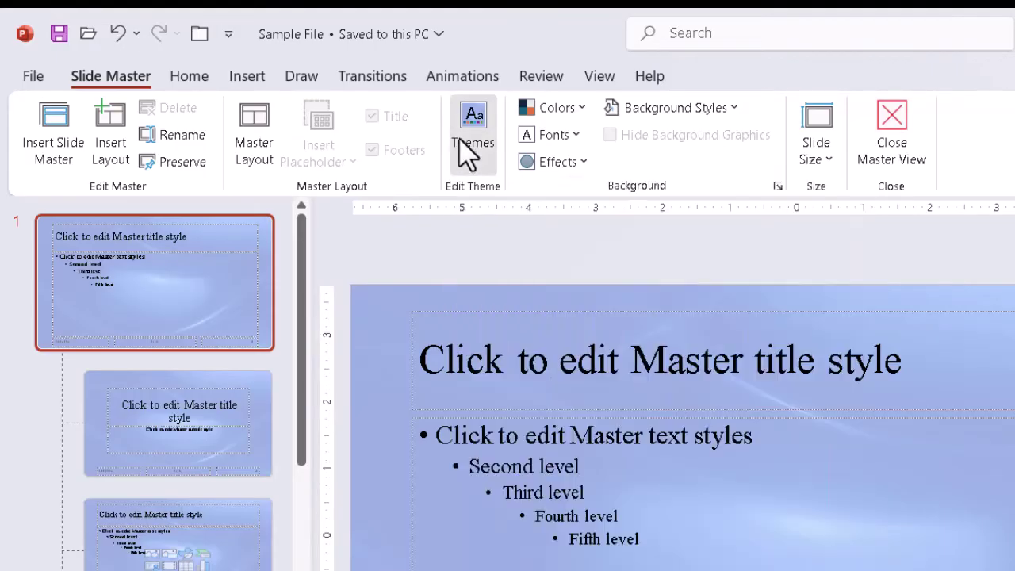
pyautogui.click(469, 155)
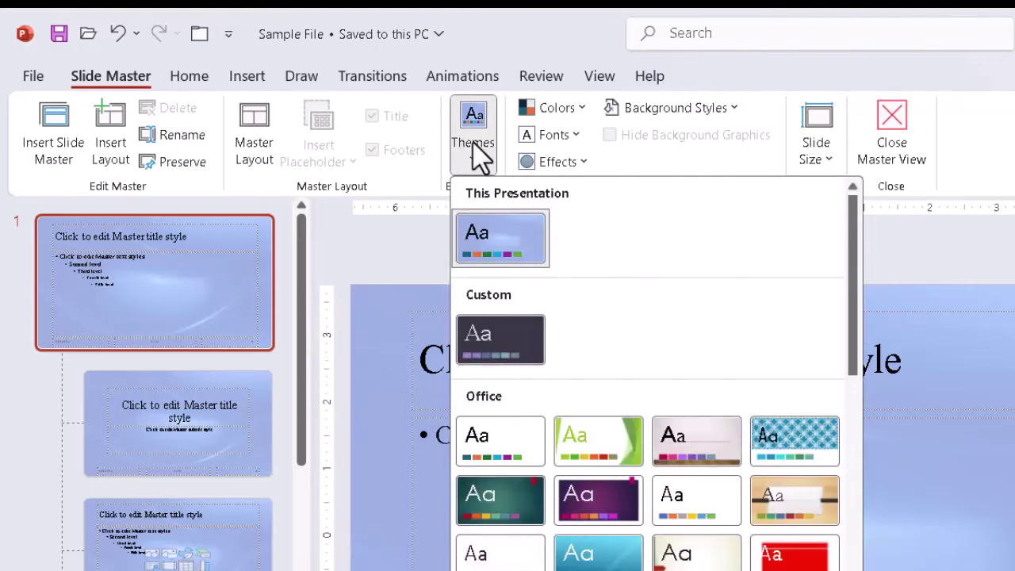
pyautogui.click(613, 560)
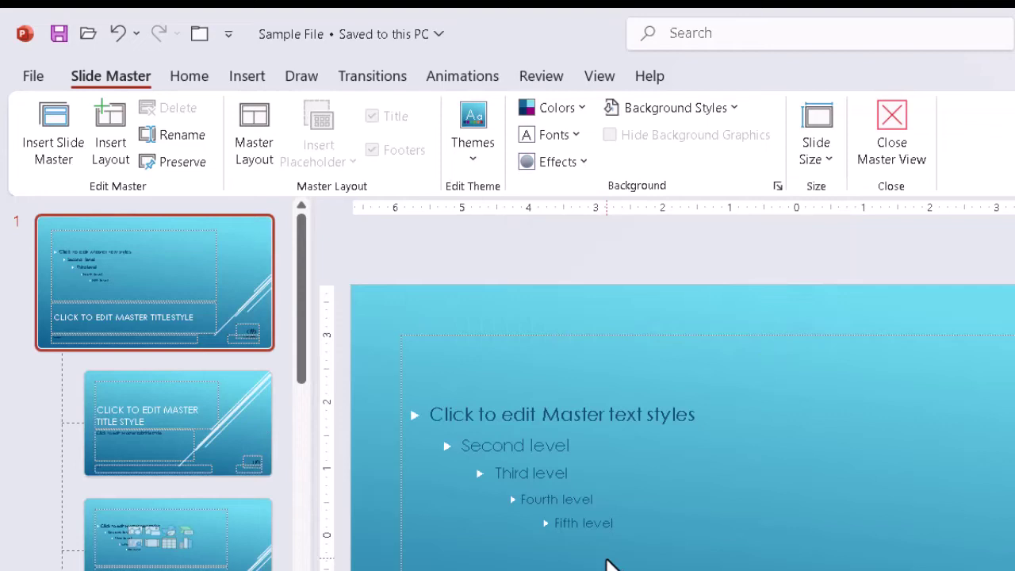
pyautogui.click(475, 145)
pyautogui.click(857, 553)
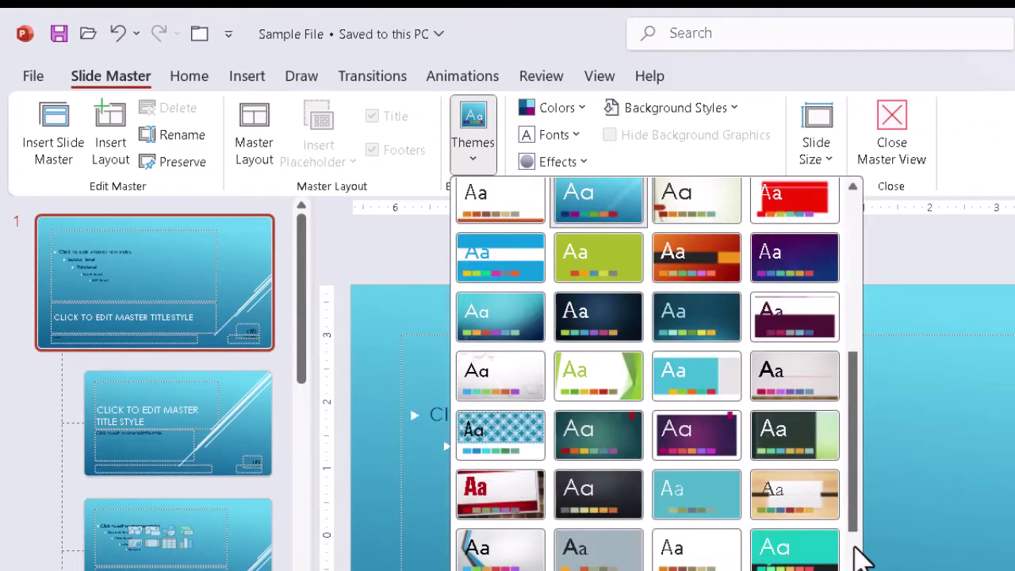
pyautogui.click(698, 493)
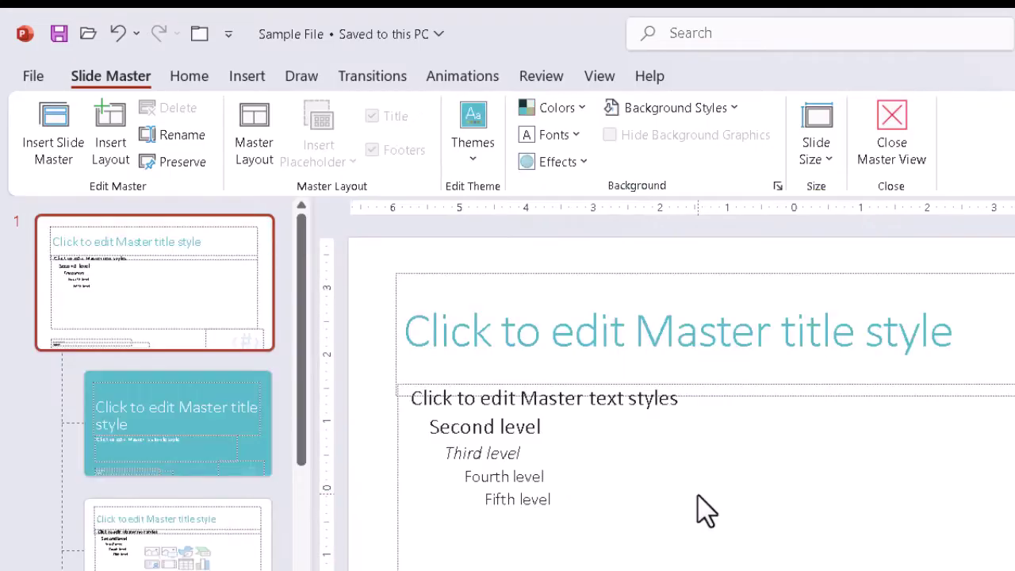
pyautogui.click(476, 155)
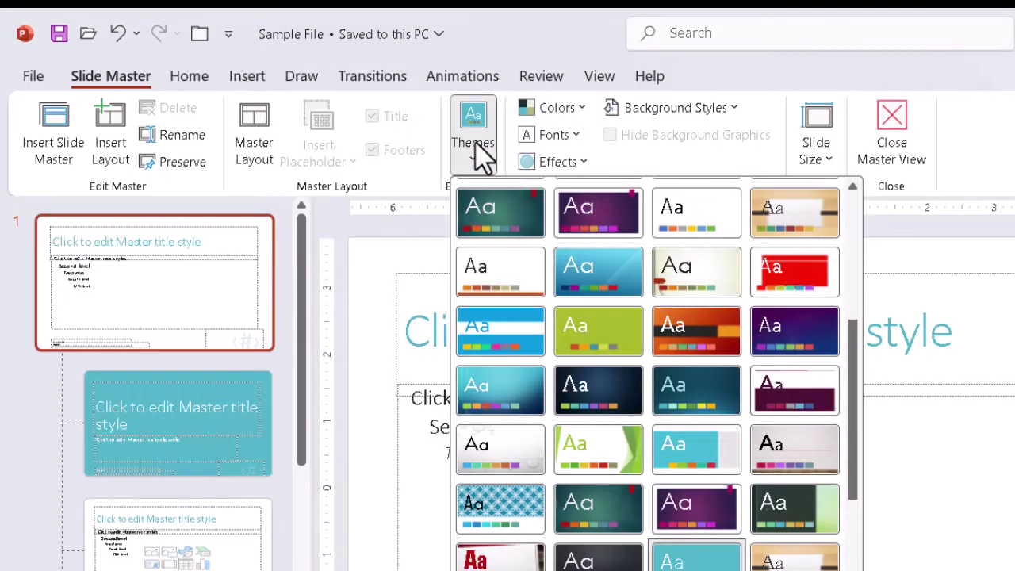
pyautogui.click(588, 268)
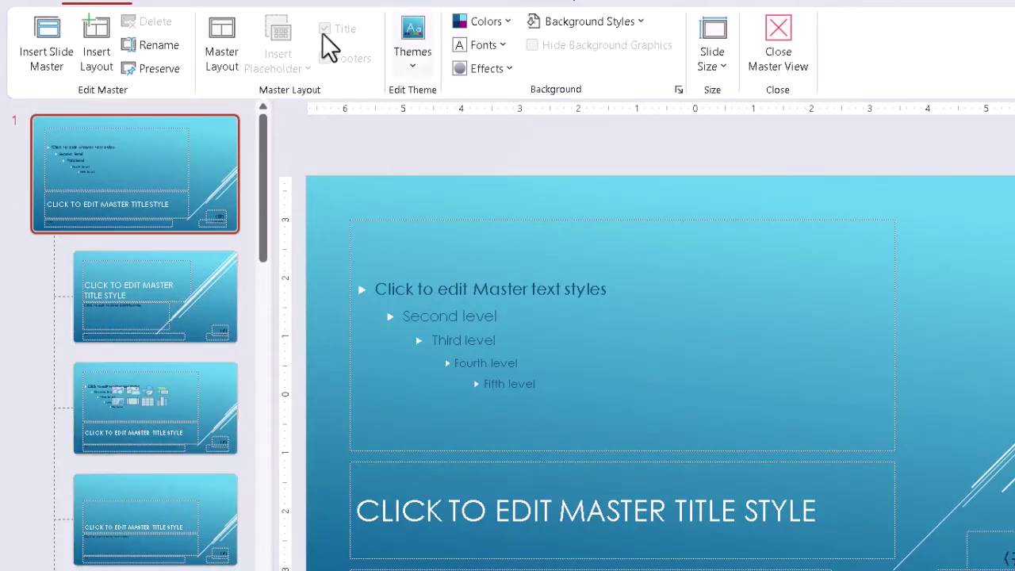
pyautogui.hotkey('ctrl', 'z')
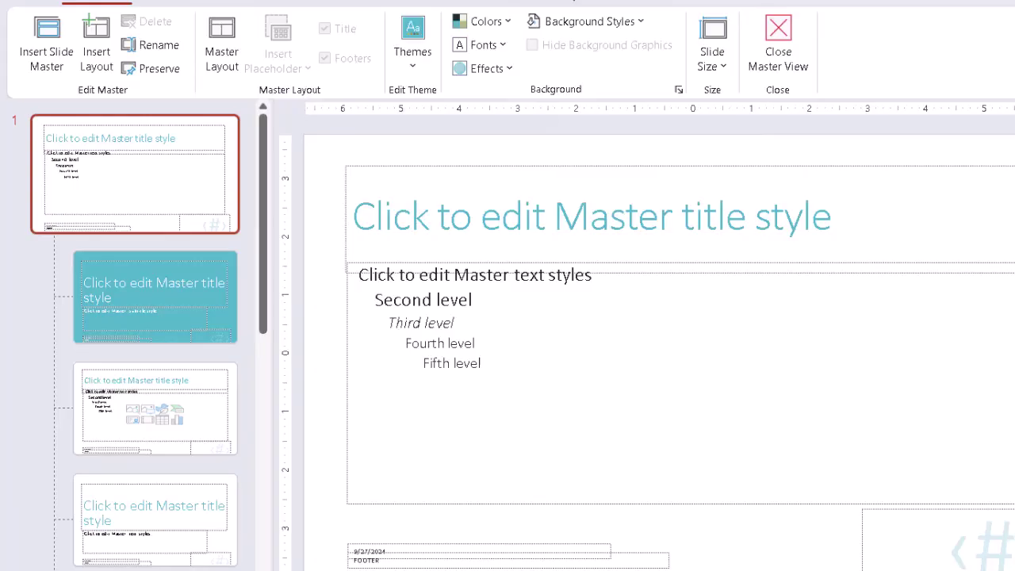
pyautogui.hotkey('ctrl', 'y')
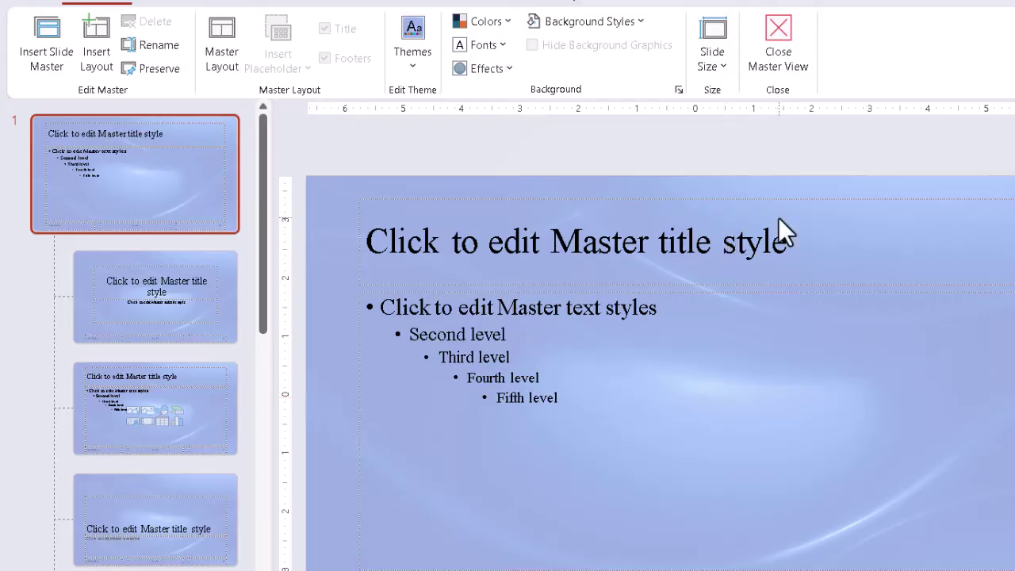
# Close Master View and the Format Background pane to return to Normal view
pyautogui.click(779, 36)
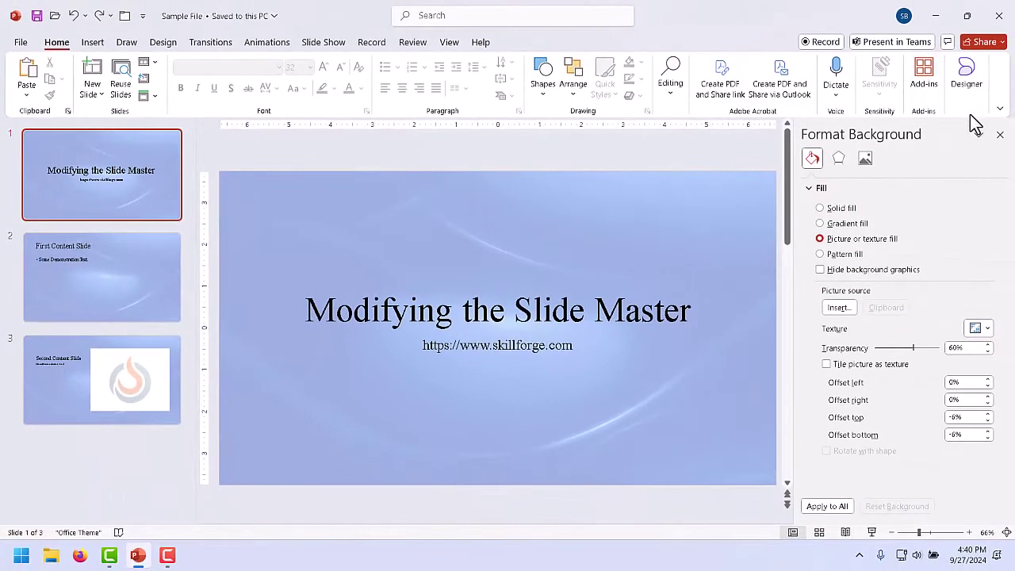
pyautogui.click(1001, 136)
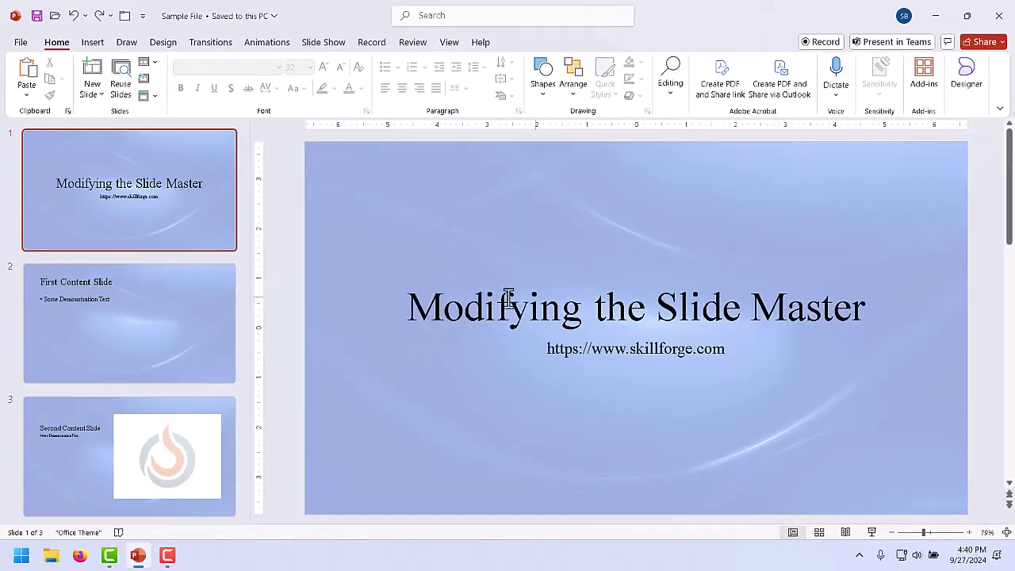